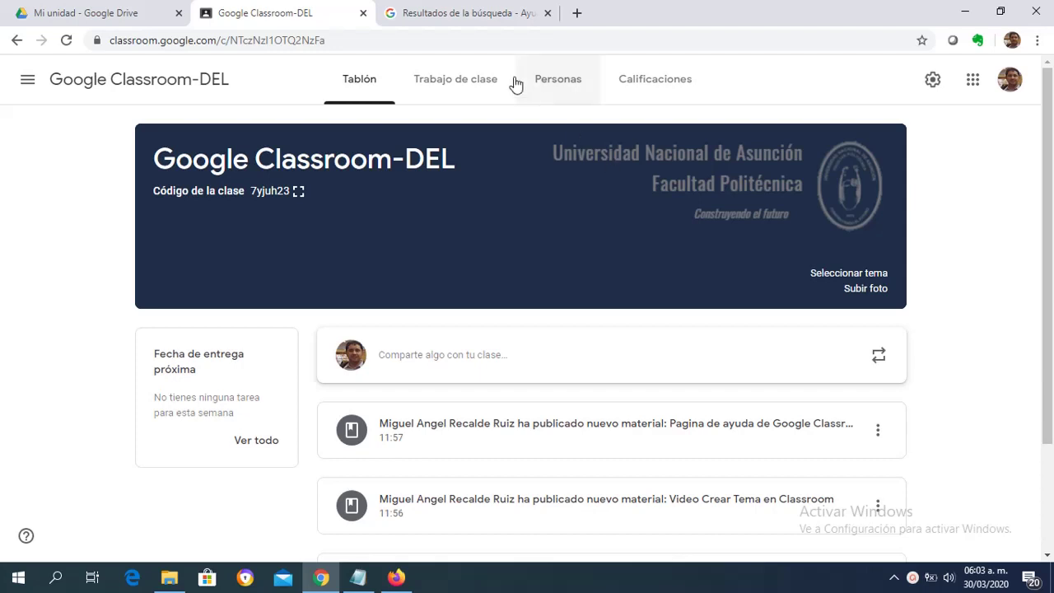
Open the Trabajo de clase page showing the Materiales and Actividades topics.
{"action": "left_click", "coordinate": [482, 76]}
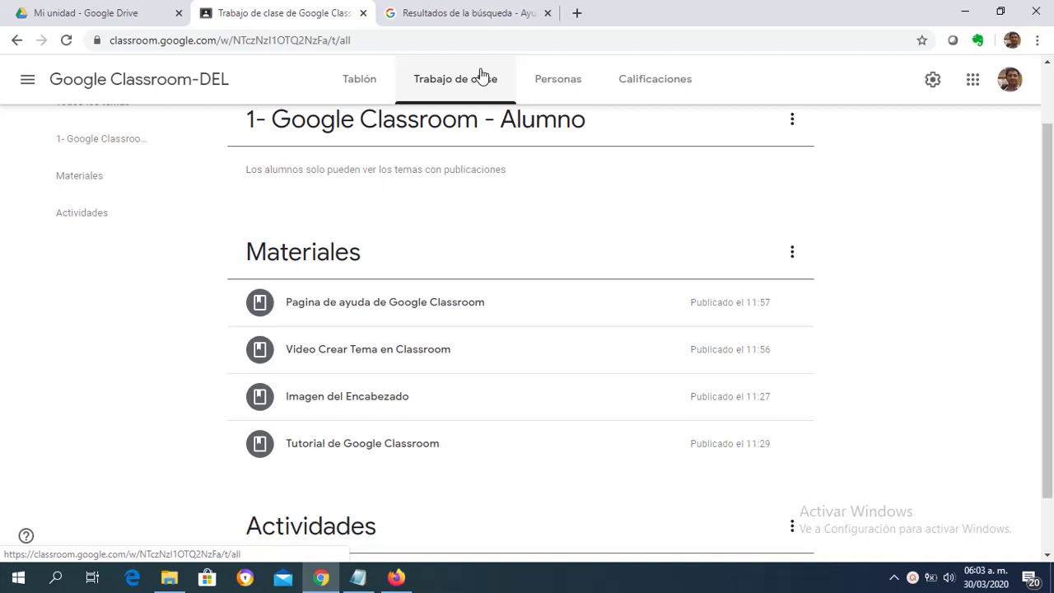
{"action": "left_click", "coordinate": [543, 84]}
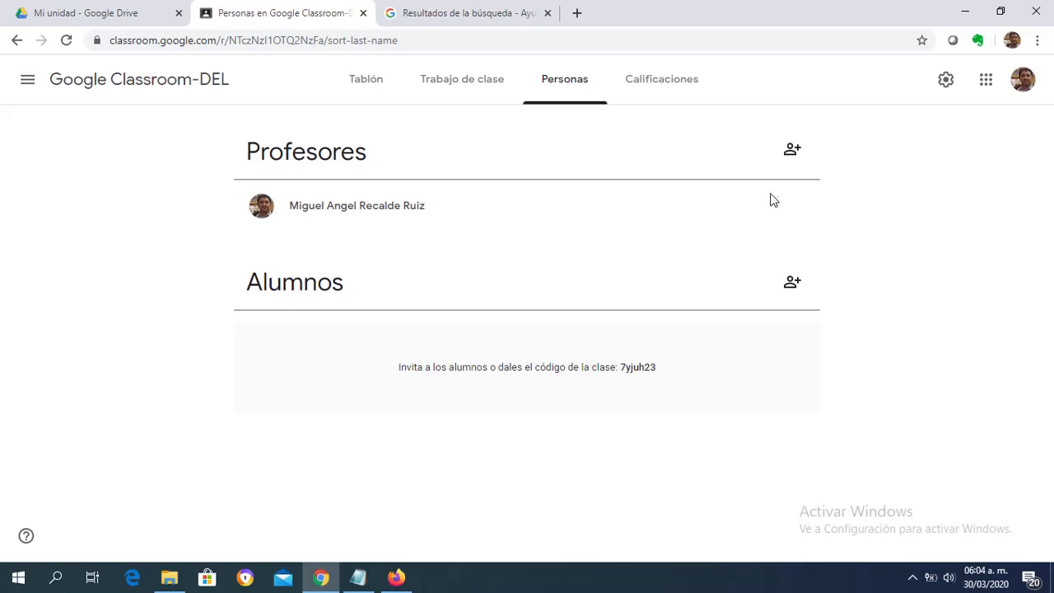
Invite the co-teacher found by a name search, leaving their invitation pending under Profesores.
{"action": "left_click", "coordinate": [789, 154]}
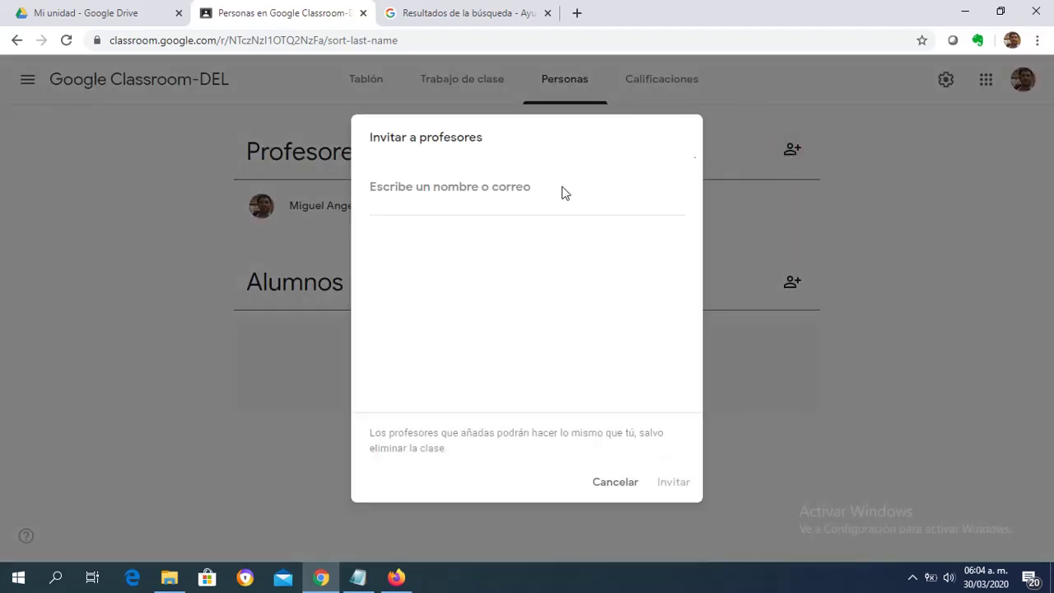
{"action": "left_click", "coordinate": [459, 190]}
{"action": "type", "text": "gregori"}
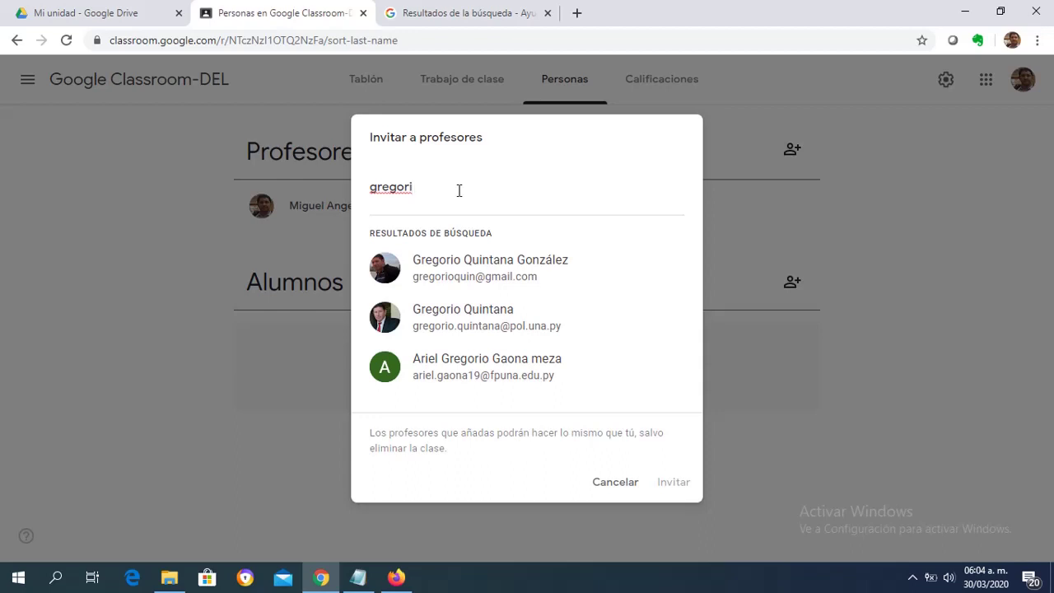
{"action": "left_click", "coordinate": [472, 318]}
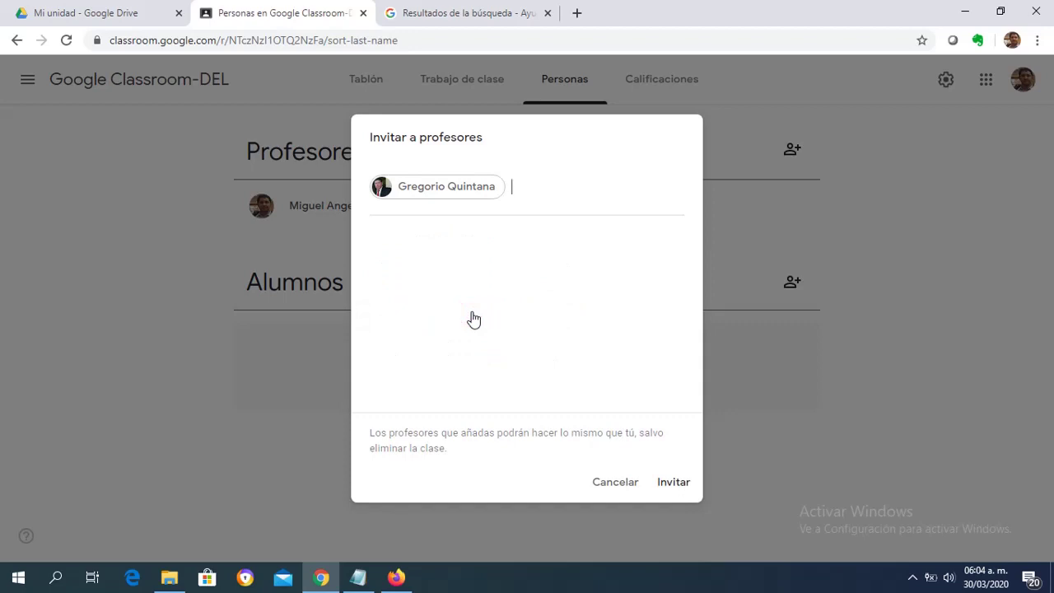
{"action": "left_click", "coordinate": [671, 485]}
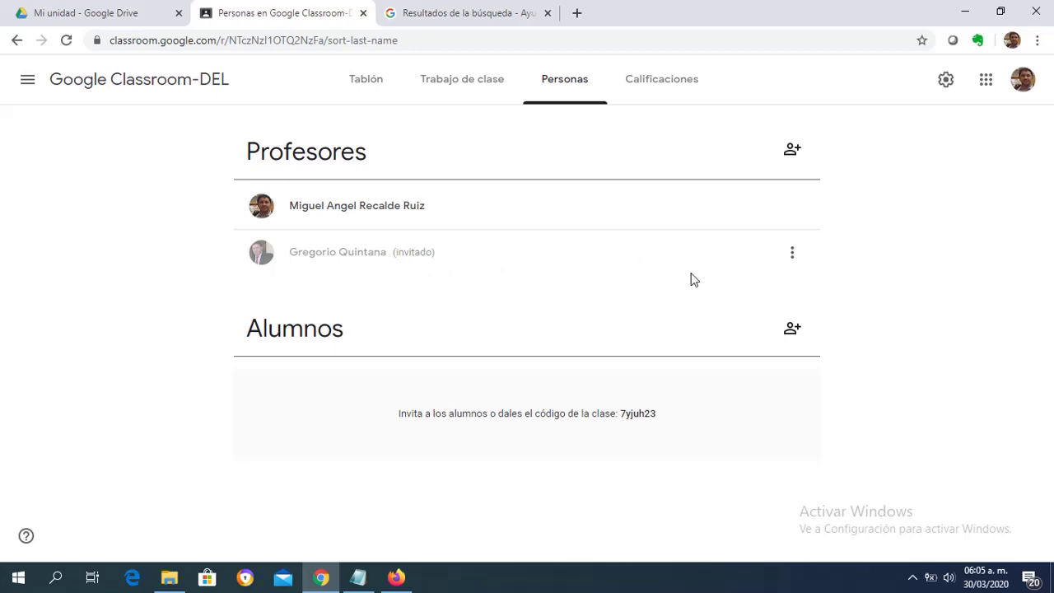
Start a Gmail message to the invited co-teacher, then return to the Personas page.
{"action": "left_click", "coordinate": [791, 254]}
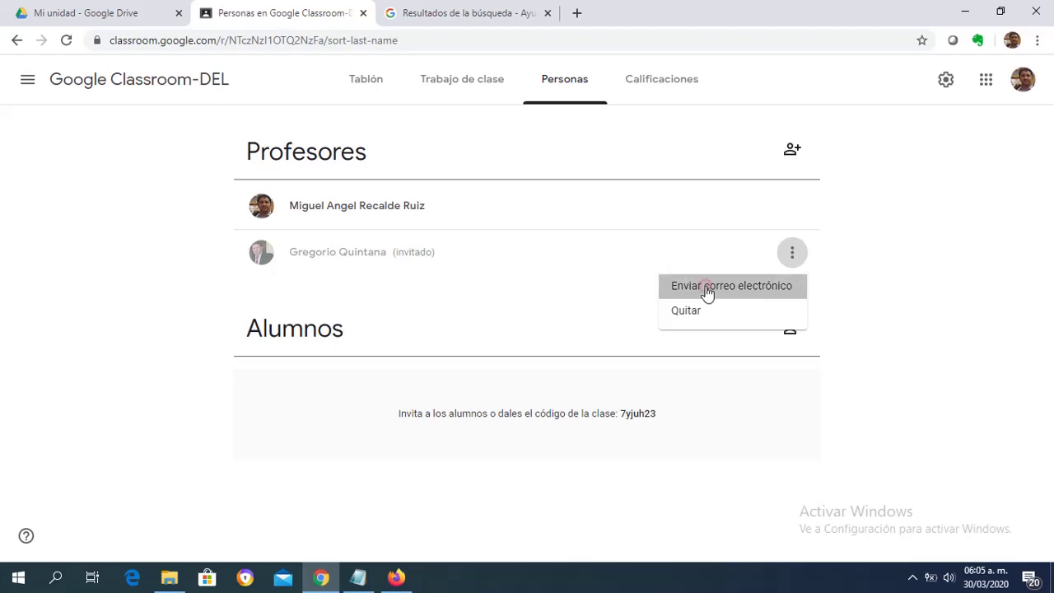
{"action": "left_click", "coordinate": [706, 288]}
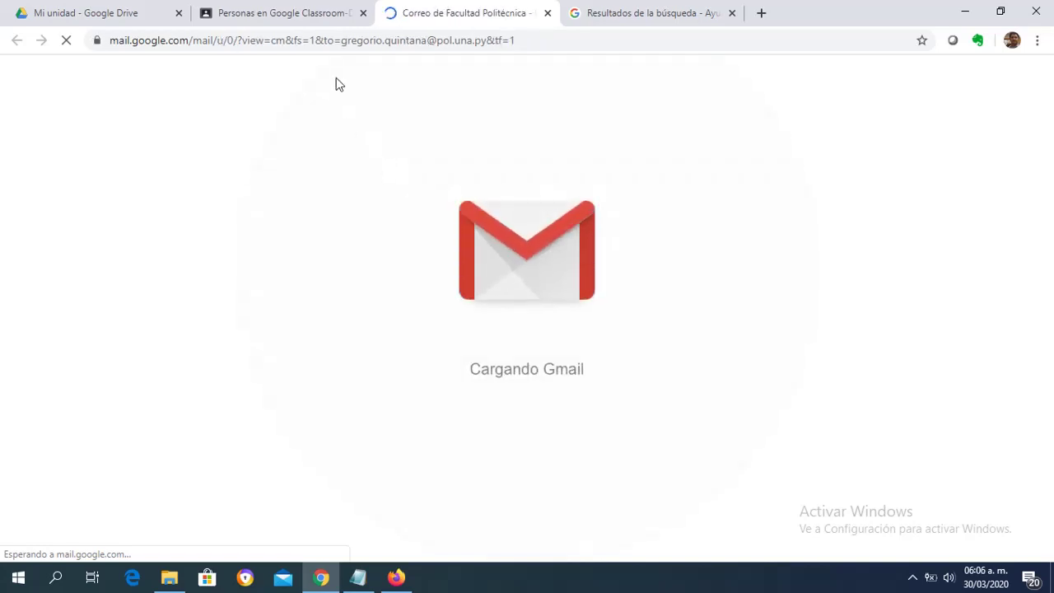
{"action": "left_click", "coordinate": [290, 14]}
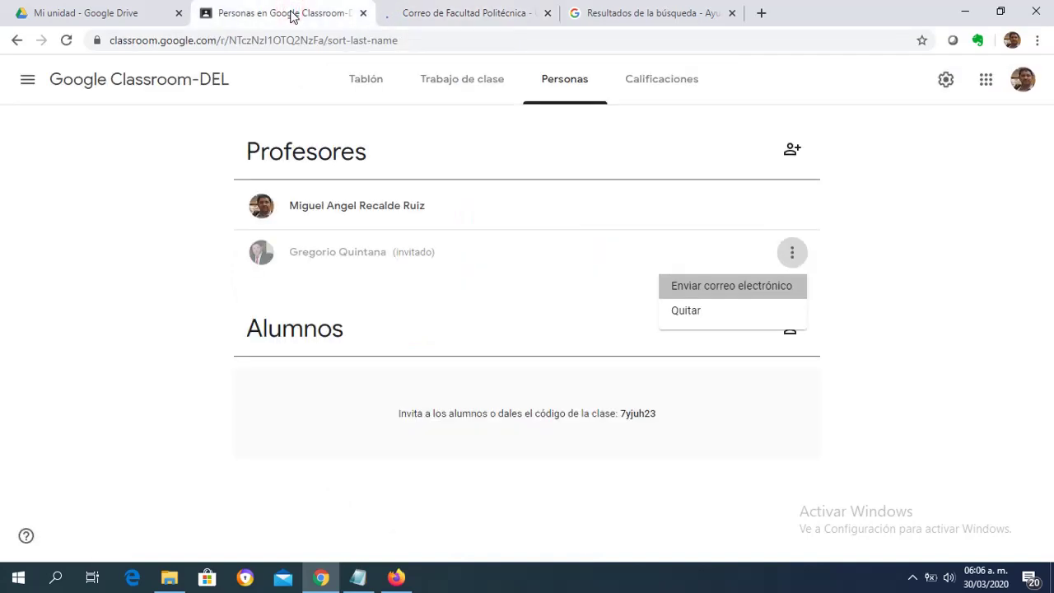
{"action": "key", "text": "Escape"}
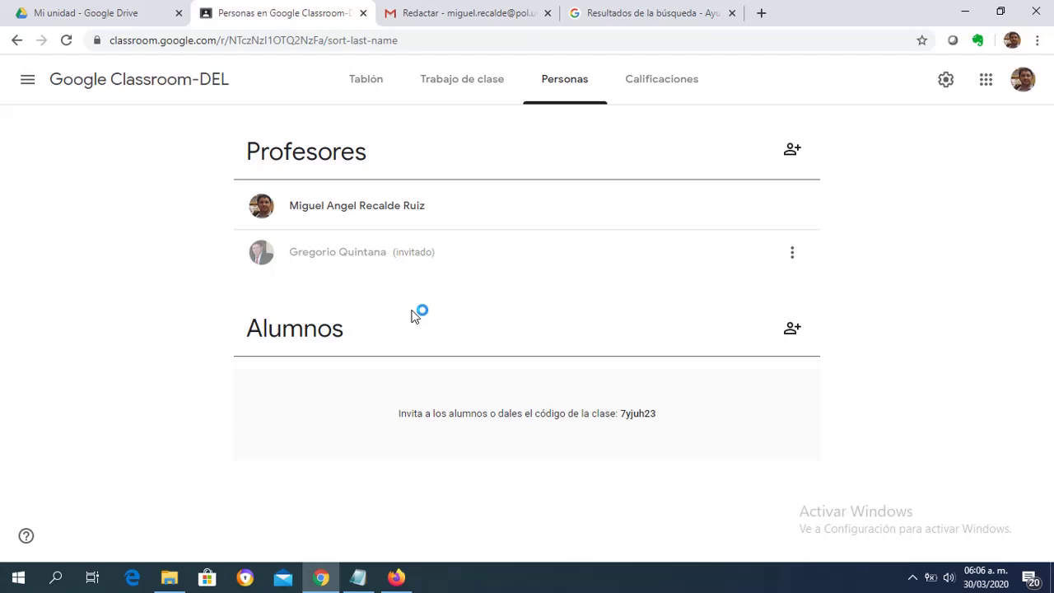
Open the student invitation and add the first contact found by name search.
{"action": "left_click", "coordinate": [790, 332]}
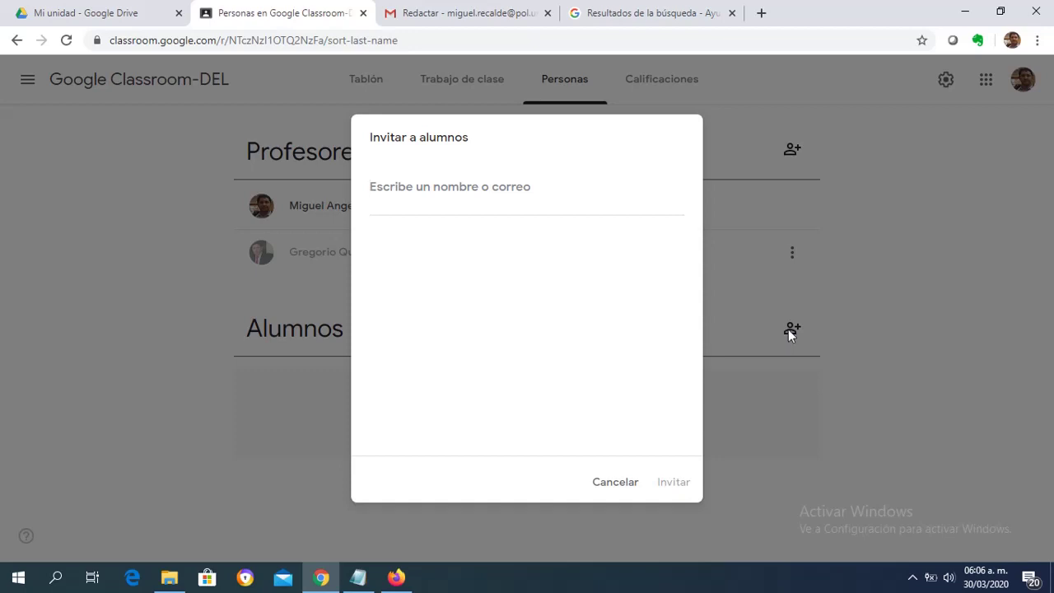
{"action": "type", "text": "edu"}
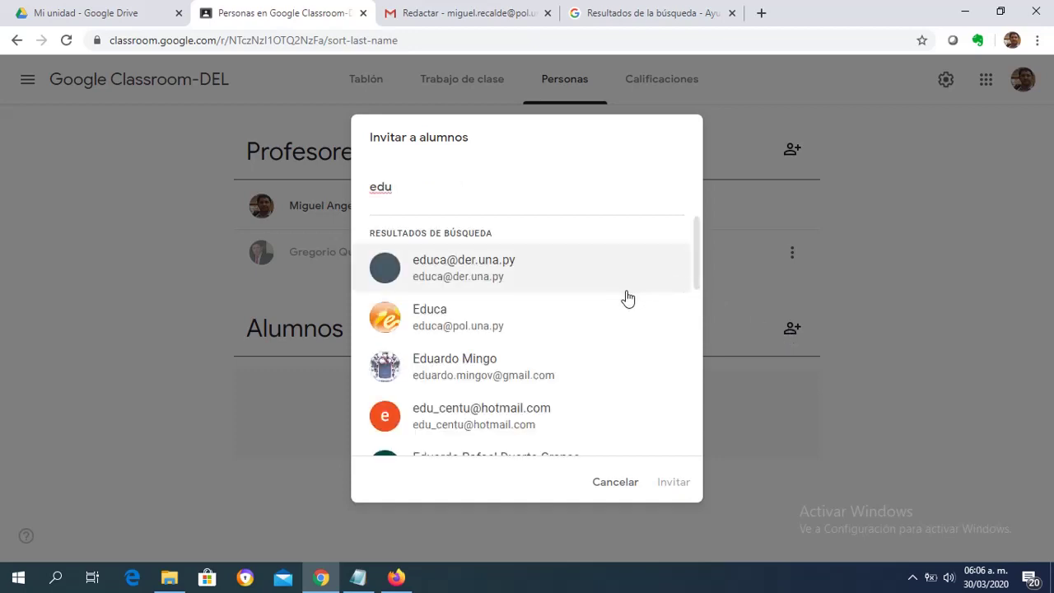
{"action": "left_click", "coordinate": [565, 318]}
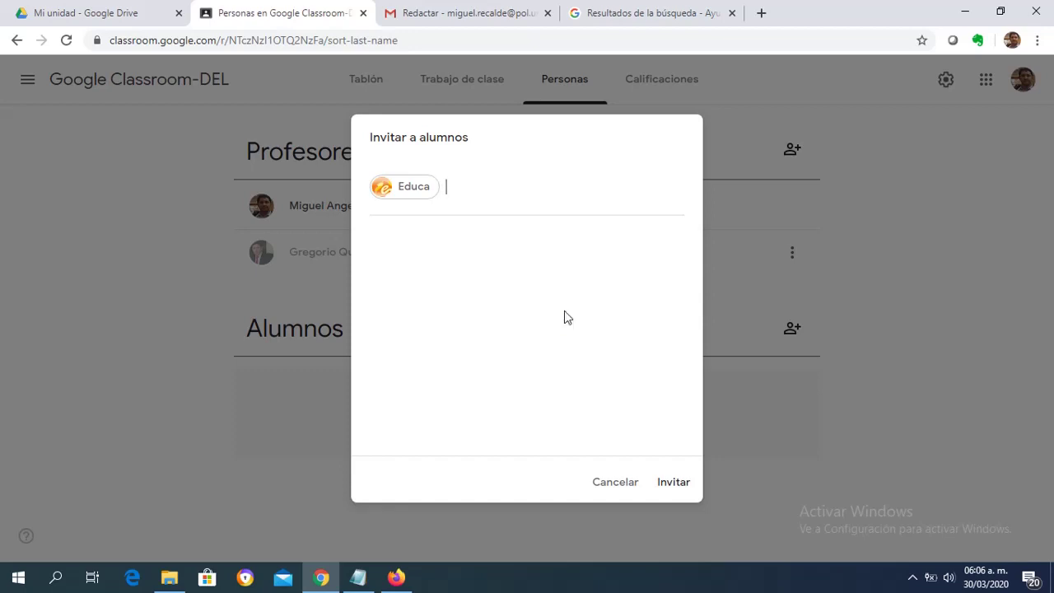
{"action": "type", "text": "gru"}
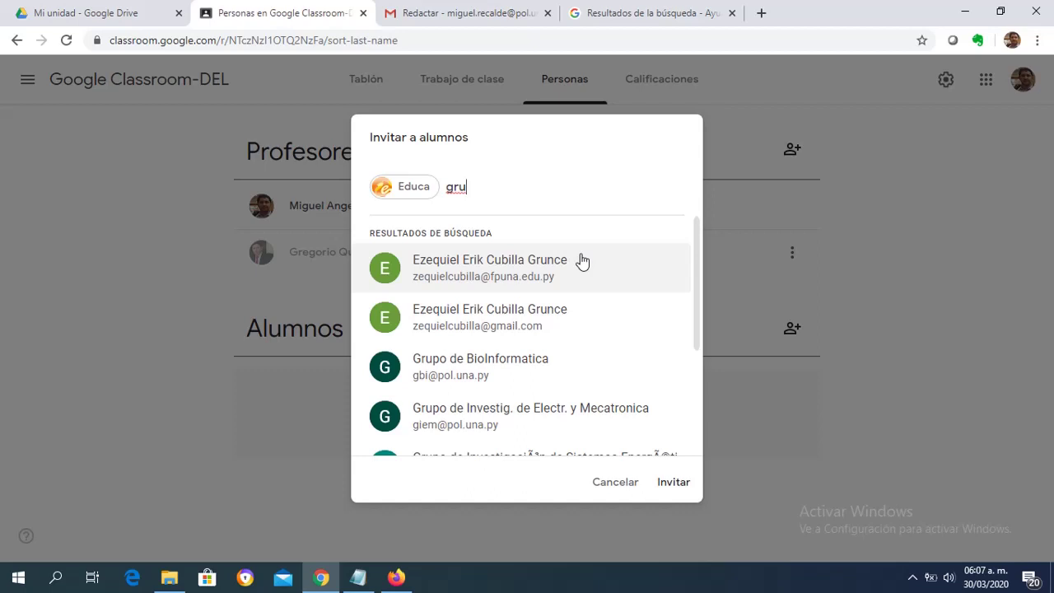
Add the second and third students to the invitation list by name search.
{"action": "key", "text": "BackSpace"}
{"action": "key", "text": "BackSpace"}
{"action": "key", "text": "BackSpace"}
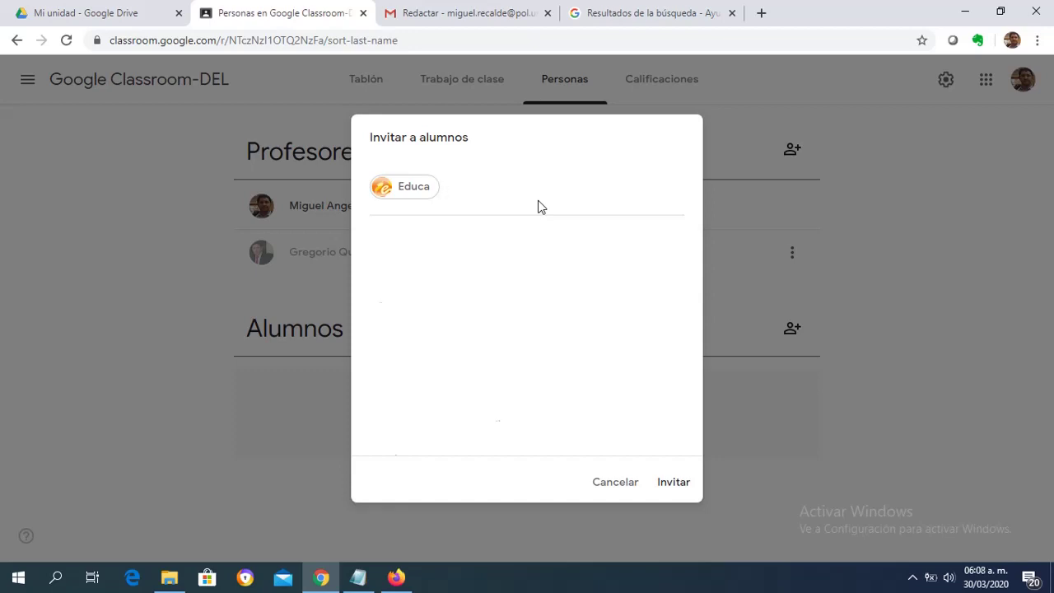
{"action": "type", "text": "marti"}
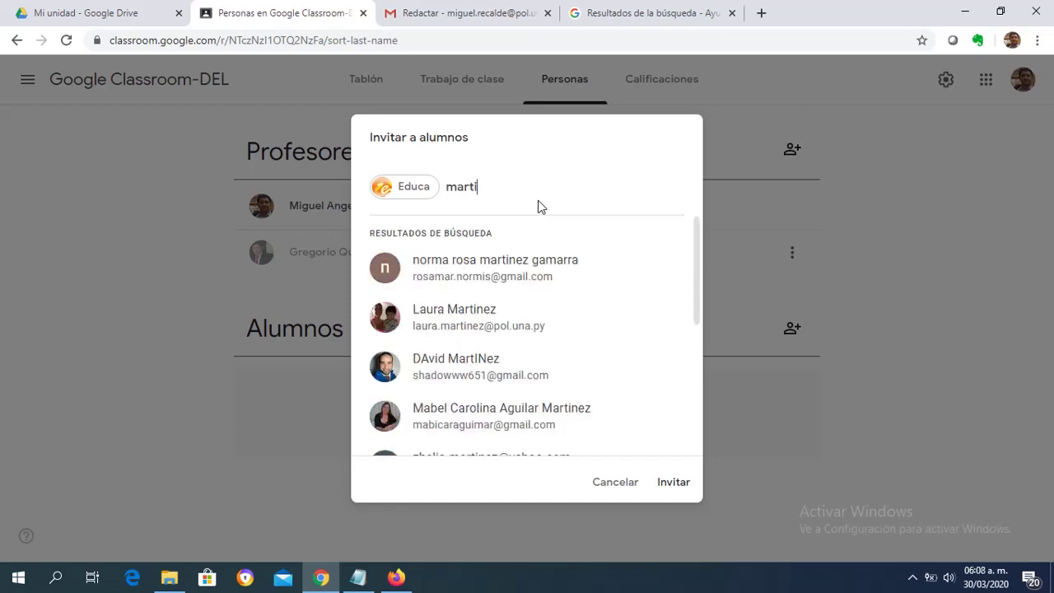
{"action": "left_click", "coordinate": [500, 320]}
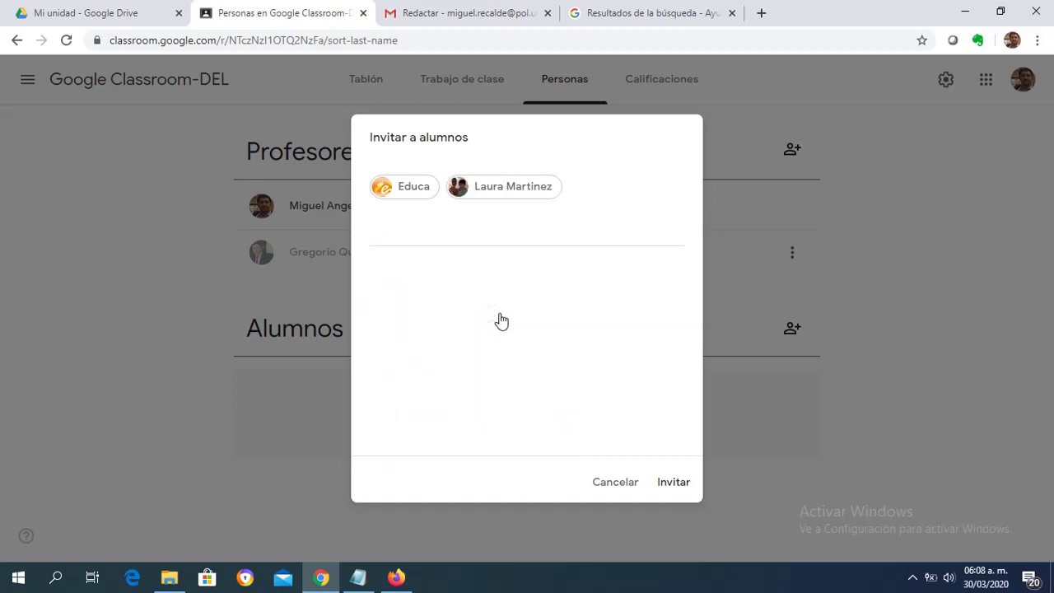
{"action": "type", "text": "ma"}
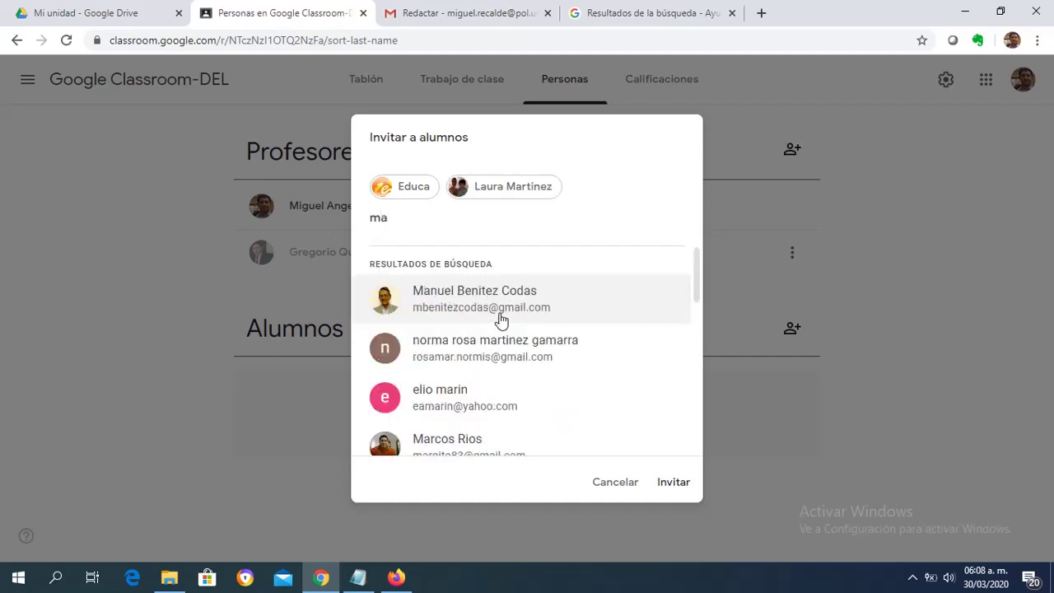
{"action": "type", "text": "rt"}
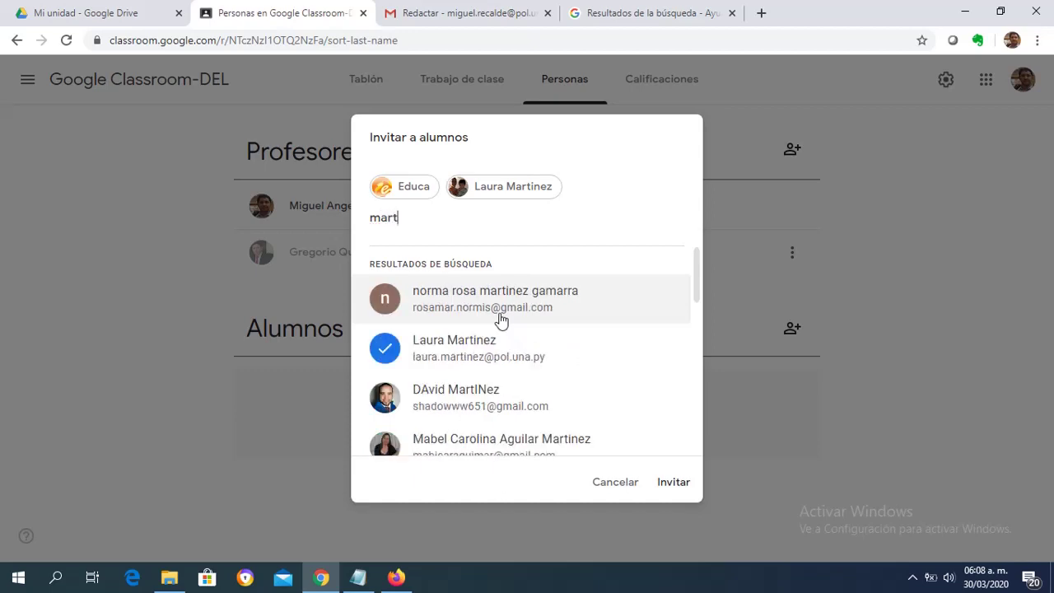
{"action": "left_click", "coordinate": [471, 387]}
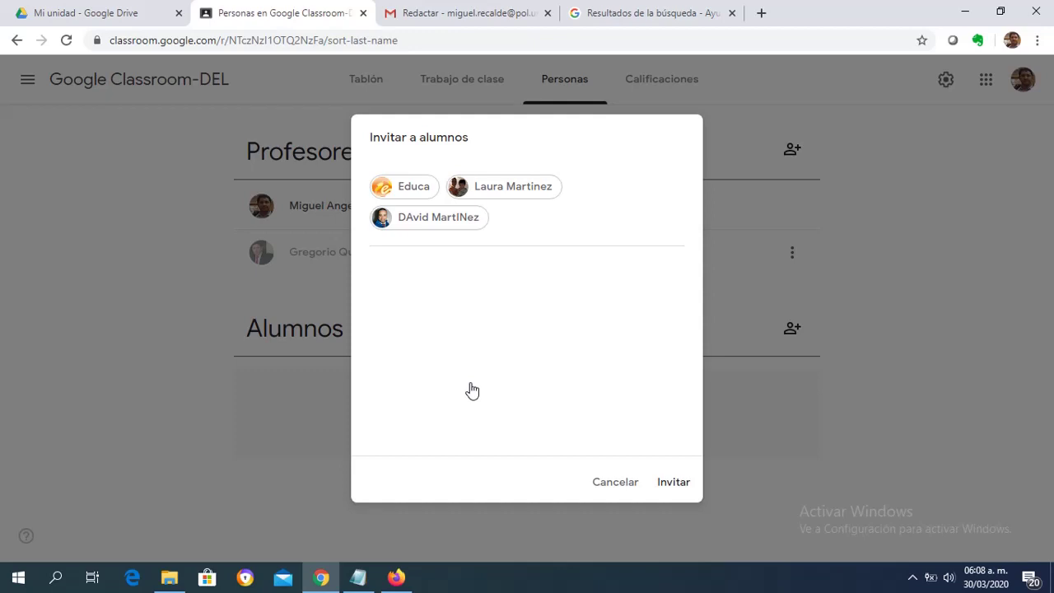
Send the invitations so the three students appear as invited under Alumnos.
{"action": "left_click", "coordinate": [673, 483]}
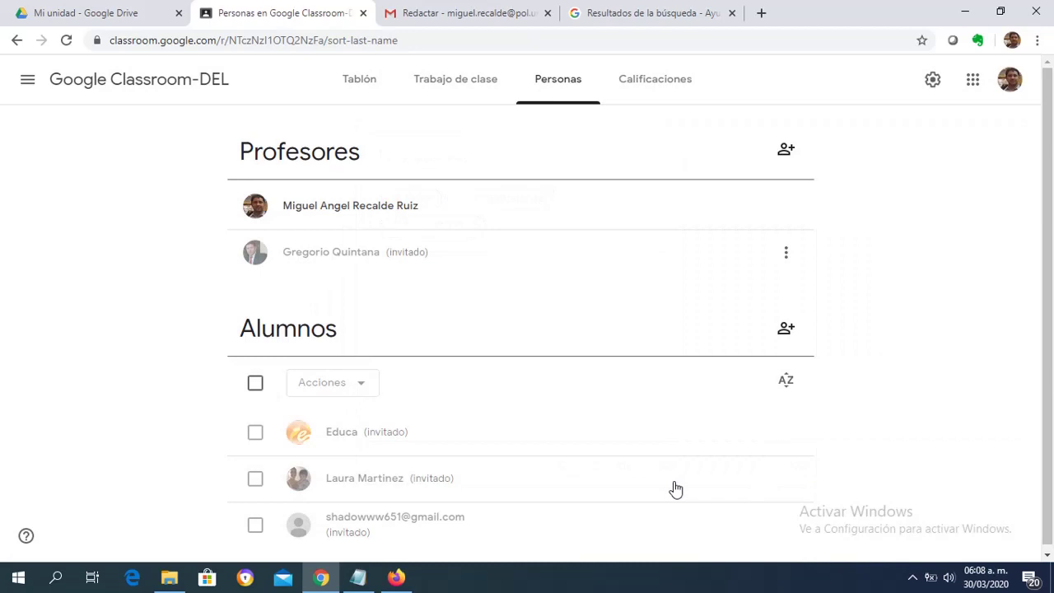
Replace the co-teacher recipient in the Gmail draft with the partial text 'direccio'.
{"action": "left_click", "coordinate": [446, 23]}
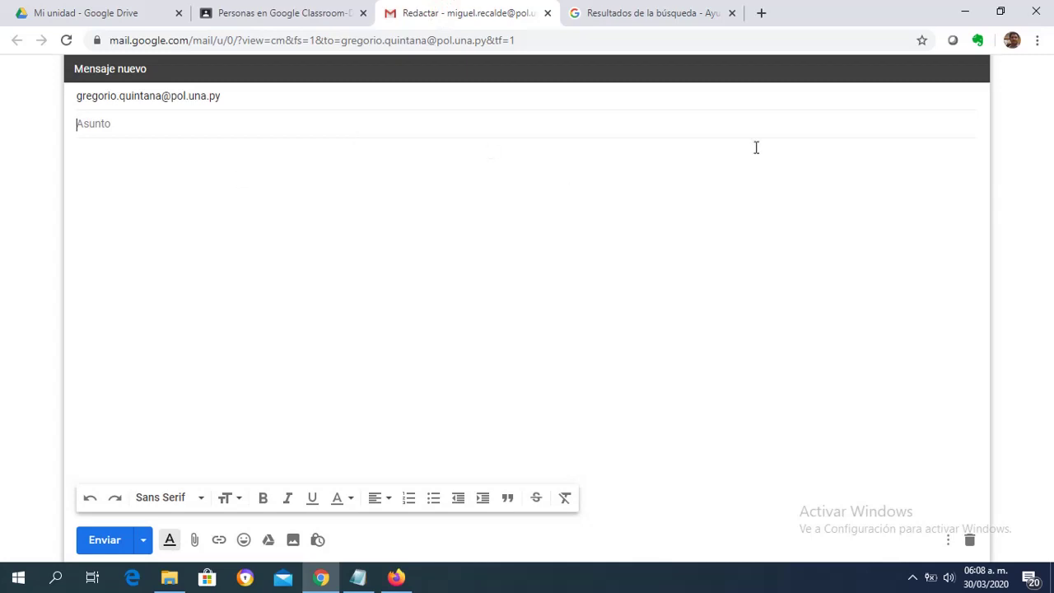
{"action": "left_click", "coordinate": [230, 97]}
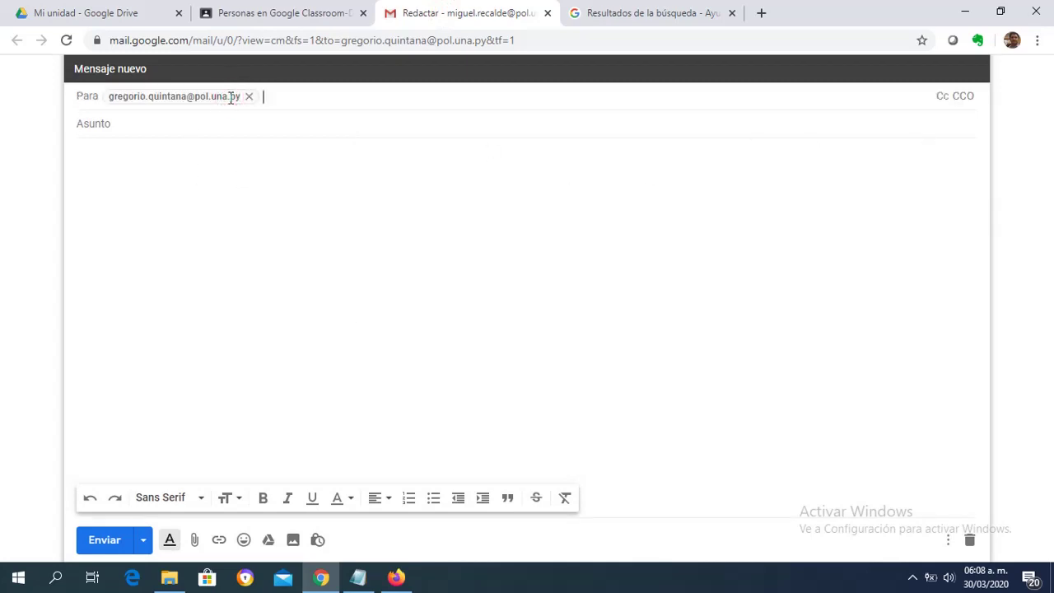
{"action": "left_click", "coordinate": [248, 97]}
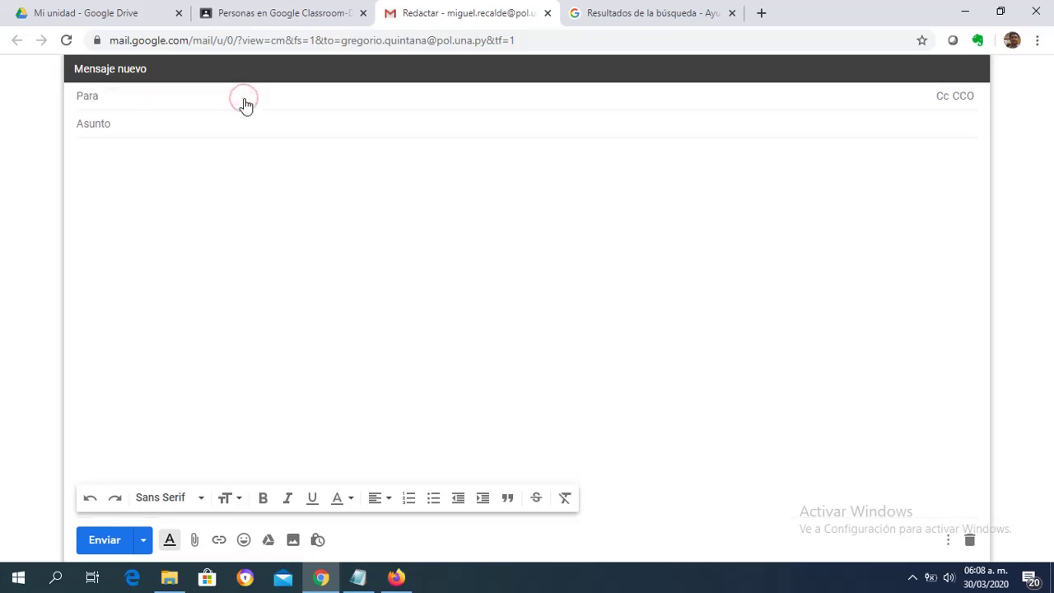
{"action": "type", "text": "direccio"}
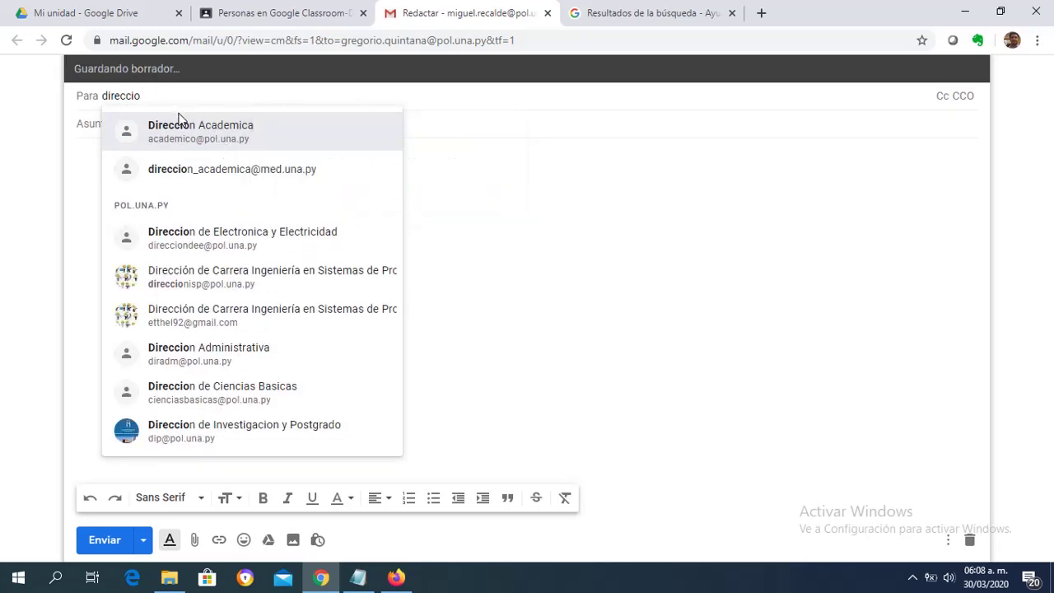
Set the draft's subject to 'codigo de matriculacion del curso'.
{"action": "left_click", "coordinate": [450, 123]}
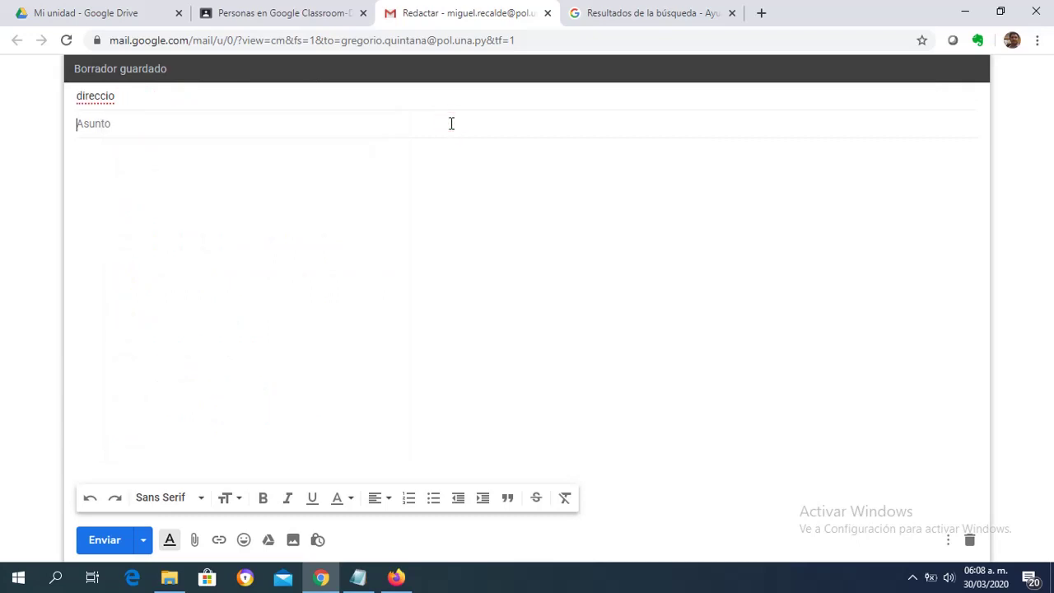
{"action": "type", "text": "codig"}
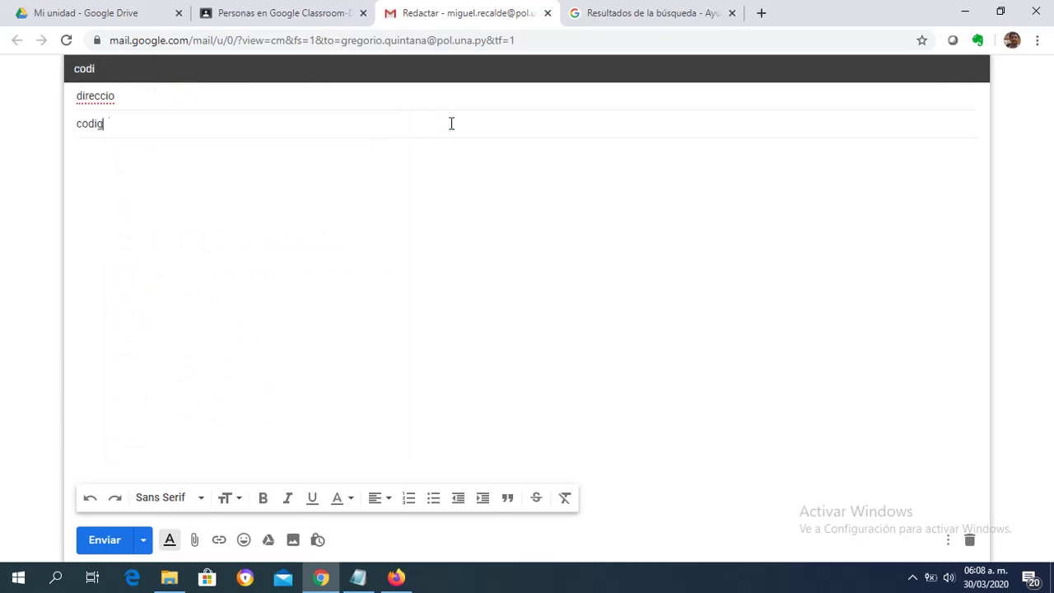
{"action": "type", "text": "o de matriculac"}
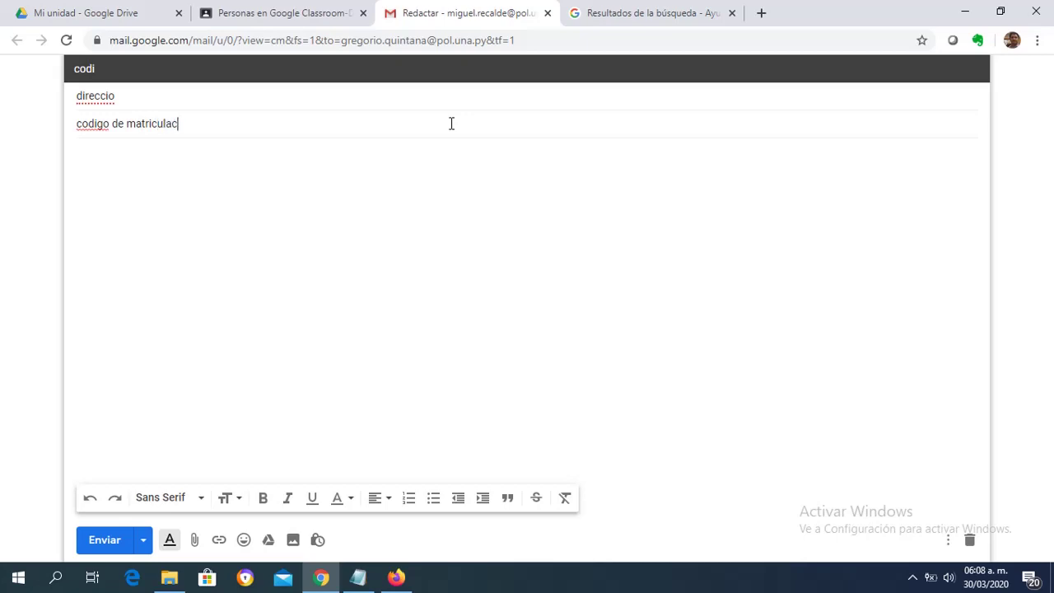
{"action": "type", "text": "ion del curso"}
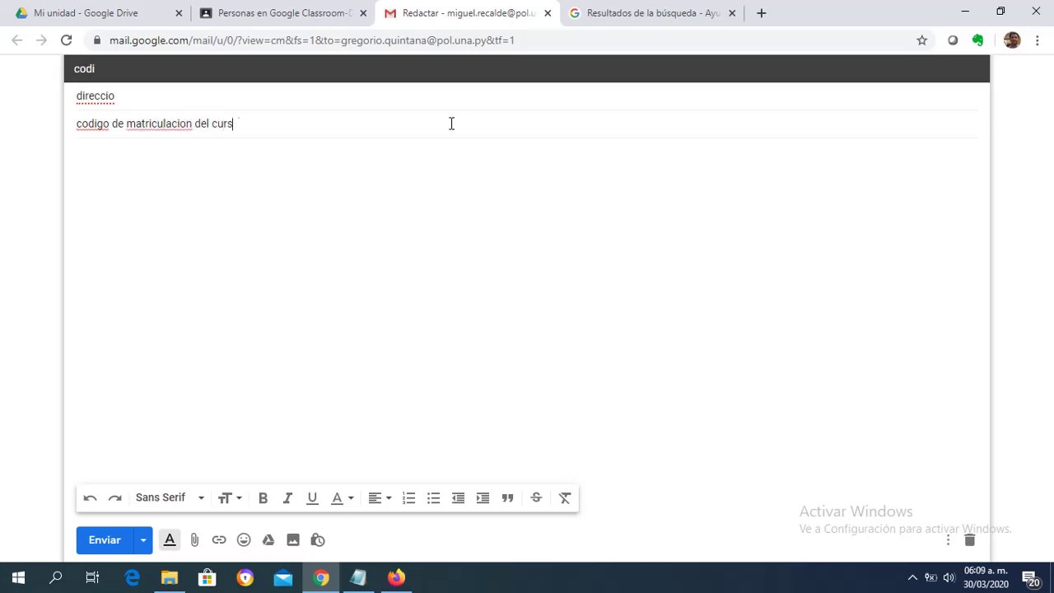
{"action": "left_click", "coordinate": [296, 15]}
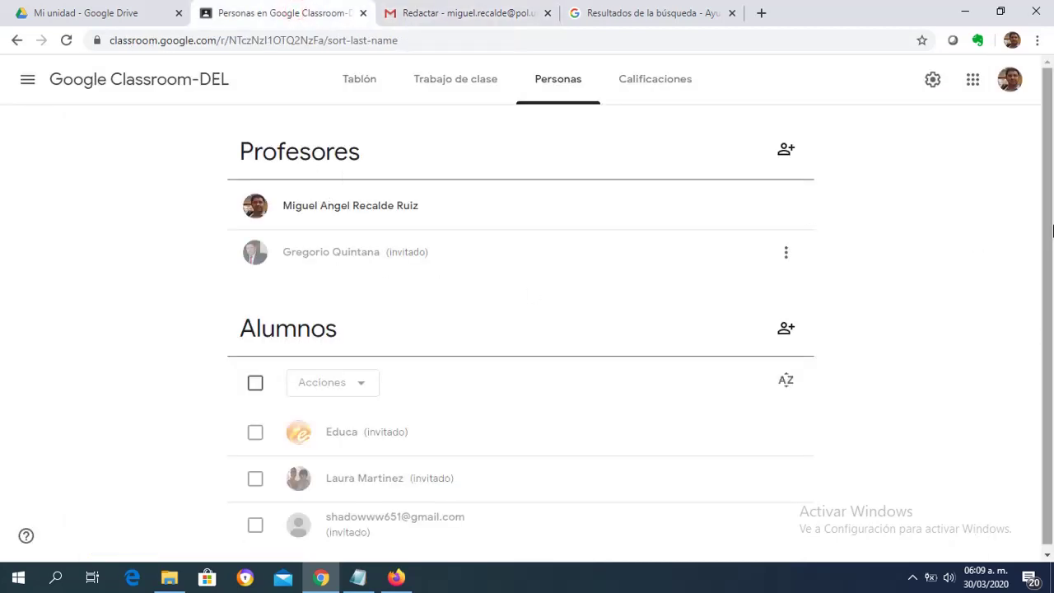
{"action": "scroll", "coordinate": [1052, 295], "scroll_direction": "down", "scroll_amount": 1}
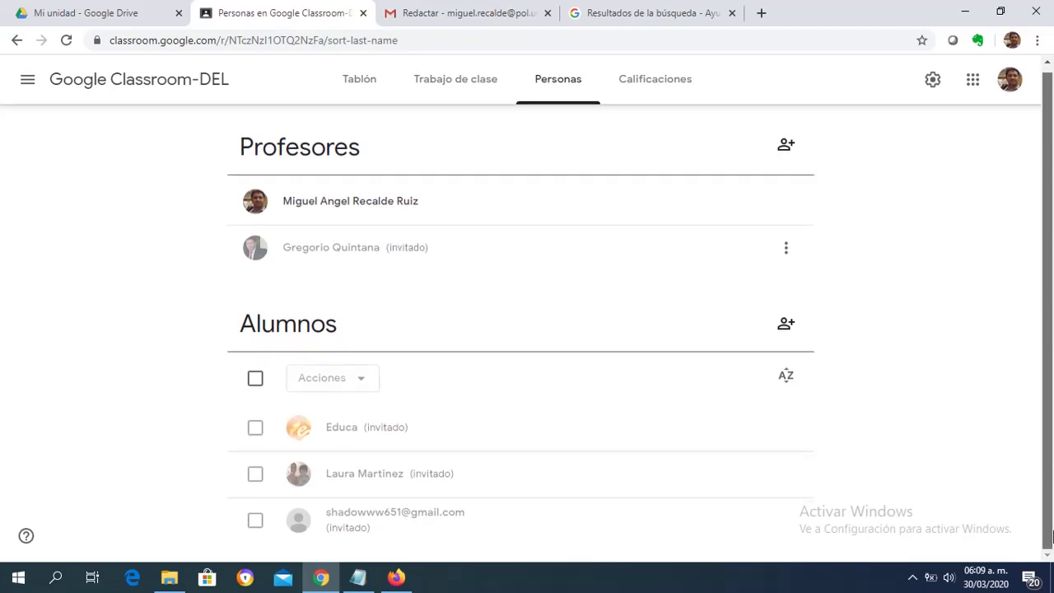
{"action": "left_click", "coordinate": [360, 86]}
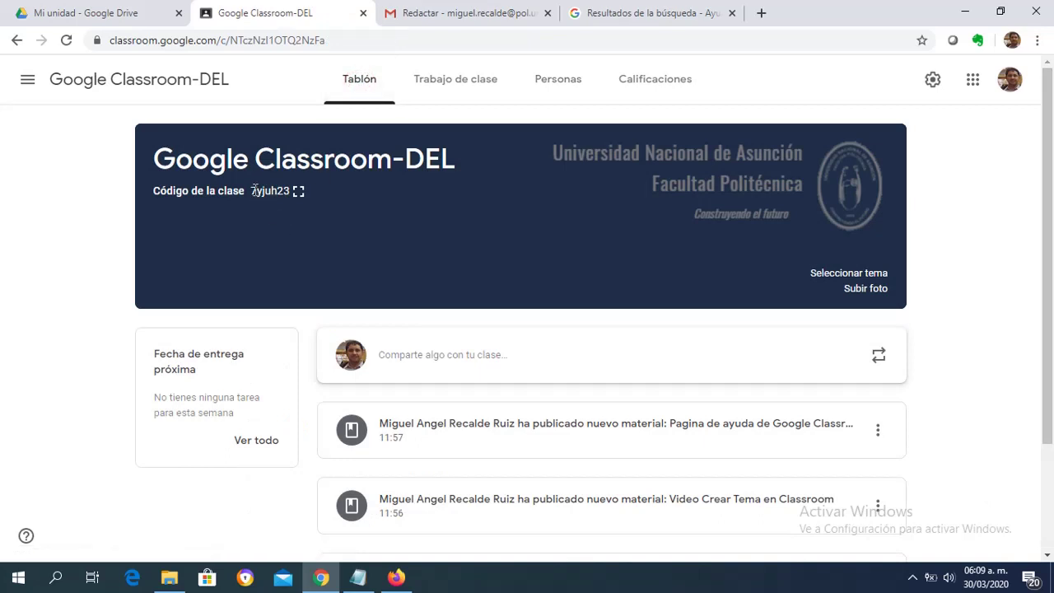
{"action": "left_click_drag", "start_coordinate": [255, 189], "coordinate": [287, 193]}
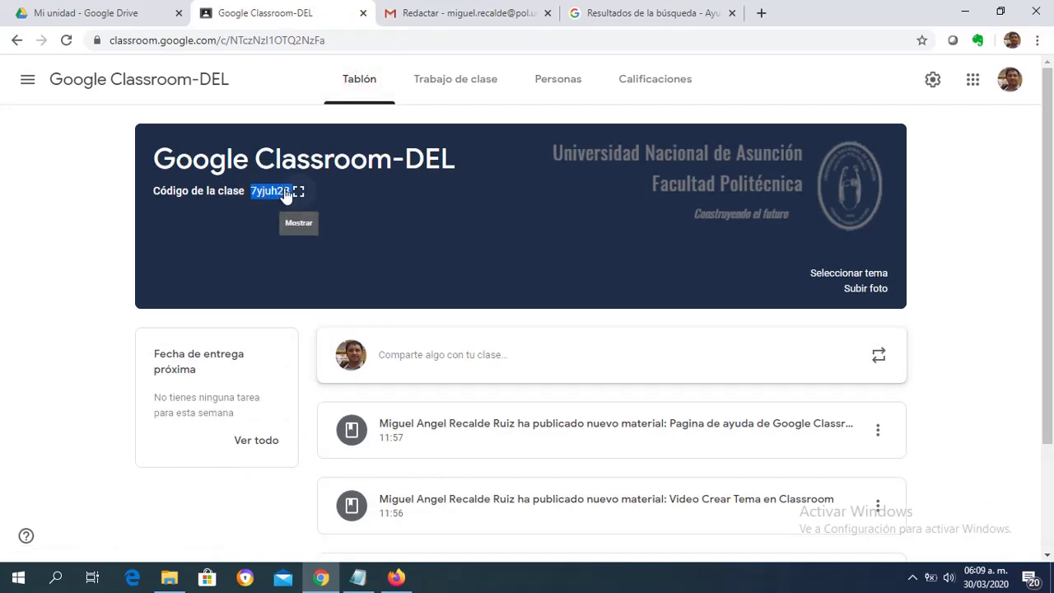
{"action": "left_click", "coordinate": [427, 15]}
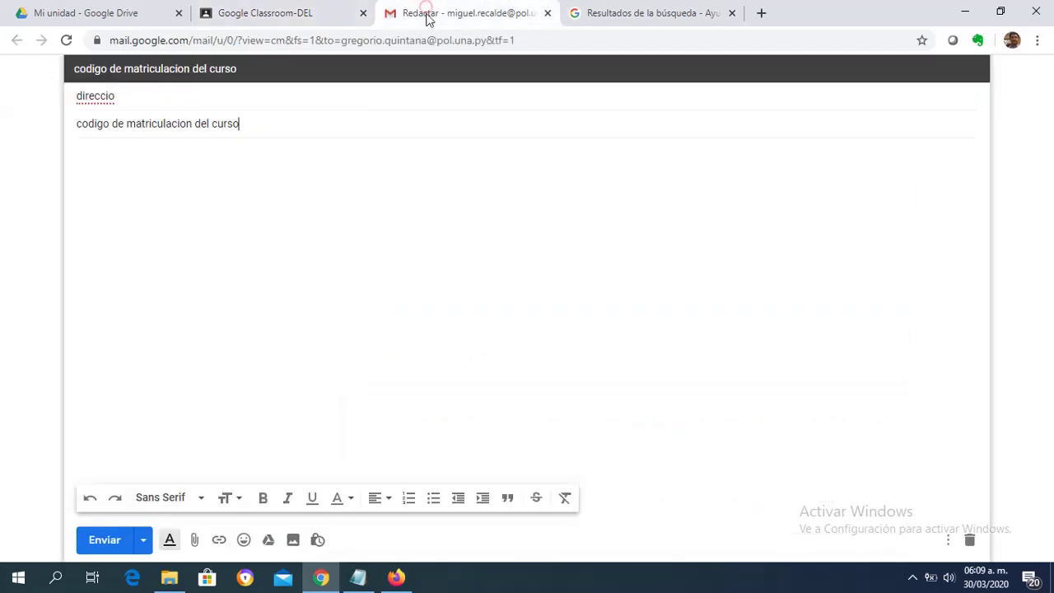
Paste the class code into the message body, then delete the formatted block it produced.
{"action": "left_click", "coordinate": [353, 244]}
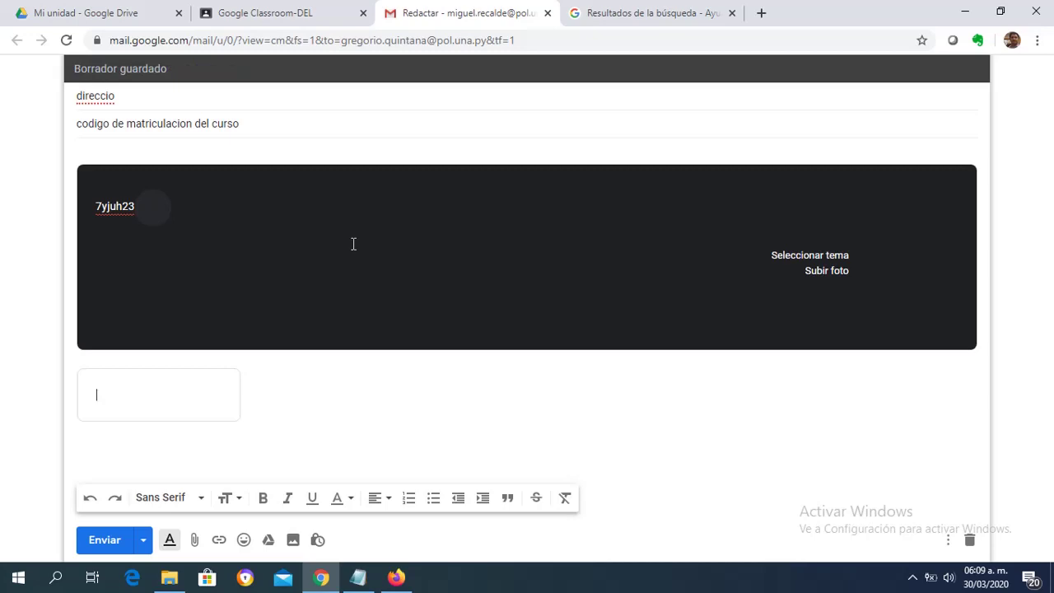
{"action": "left_click_drag", "start_coordinate": [98, 207], "coordinate": [130, 206]}
{"action": "left_click", "coordinate": [123, 207]}
{"action": "left_click", "coordinate": [132, 205]}
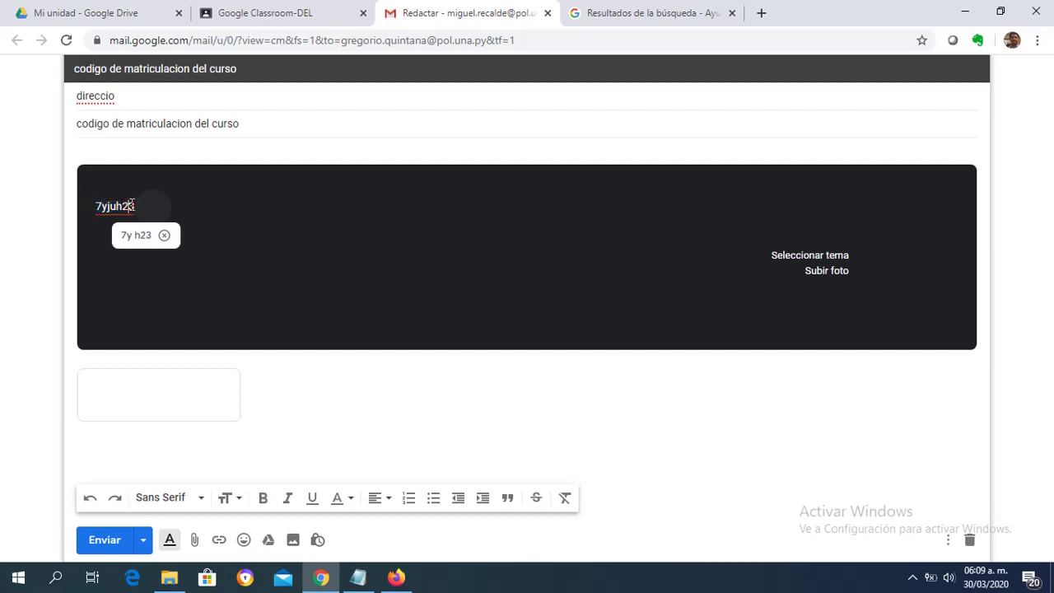
{"action": "left_click_drag", "start_coordinate": [97, 206], "coordinate": [134, 202]}
{"action": "key", "text": "ctrl+c"}
{"action": "key", "text": "BackSpace"}
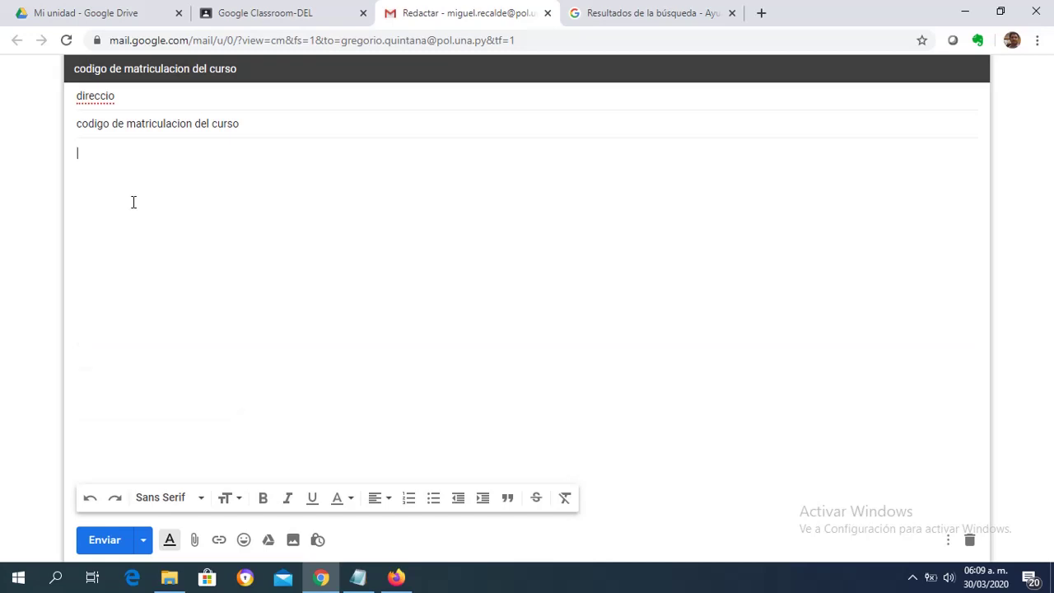
{"action": "left_click", "coordinate": [358, 577]}
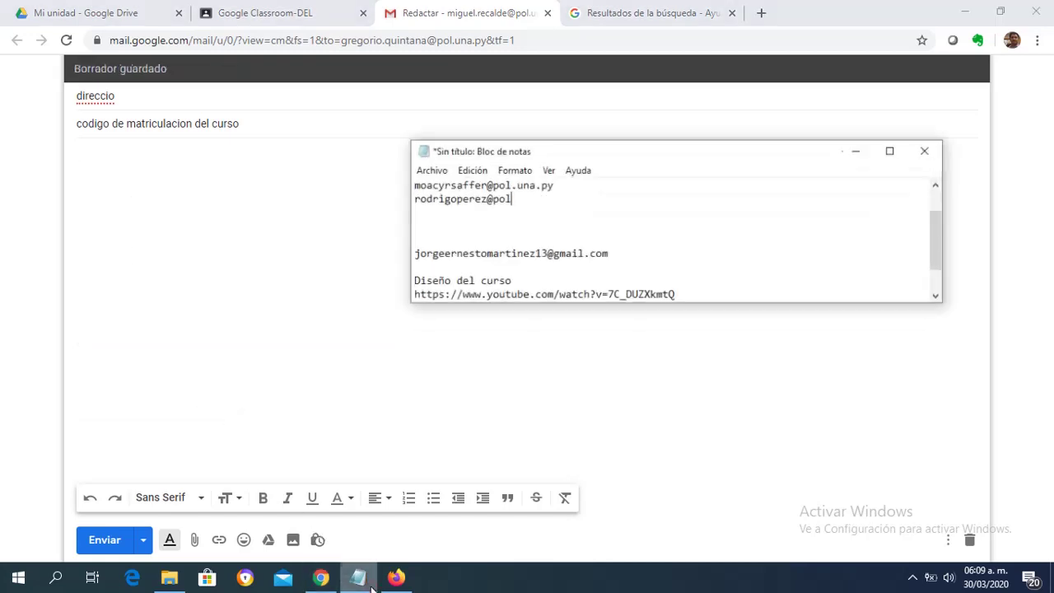
{"action": "key", "text": "Return"}
{"action": "key", "text": "Return"}
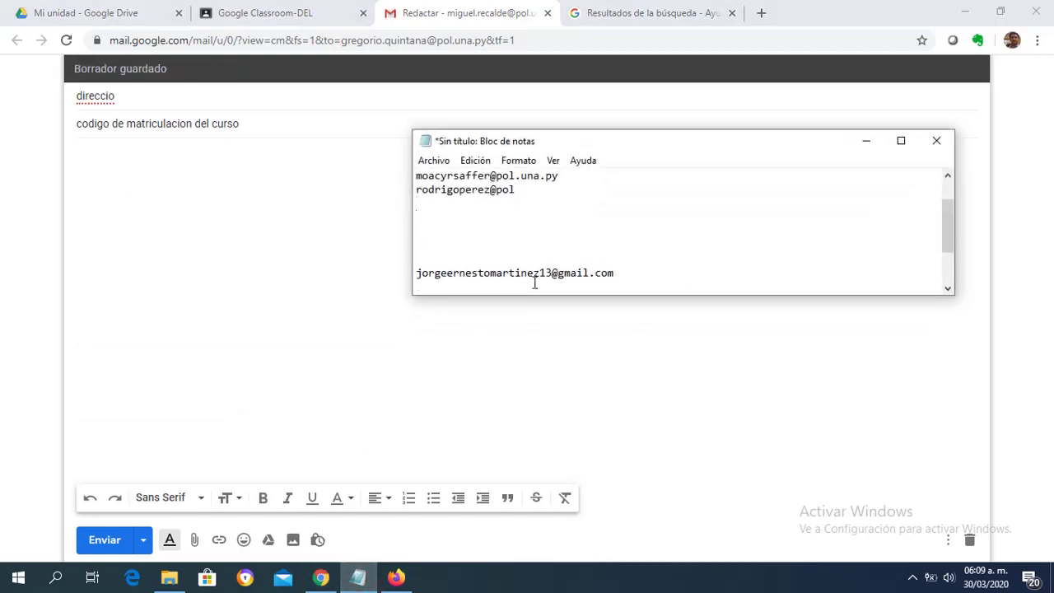
{"action": "key", "text": "ctrl+v"}
{"action": "left_click_drag", "start_coordinate": [461, 216], "coordinate": [414, 217]}
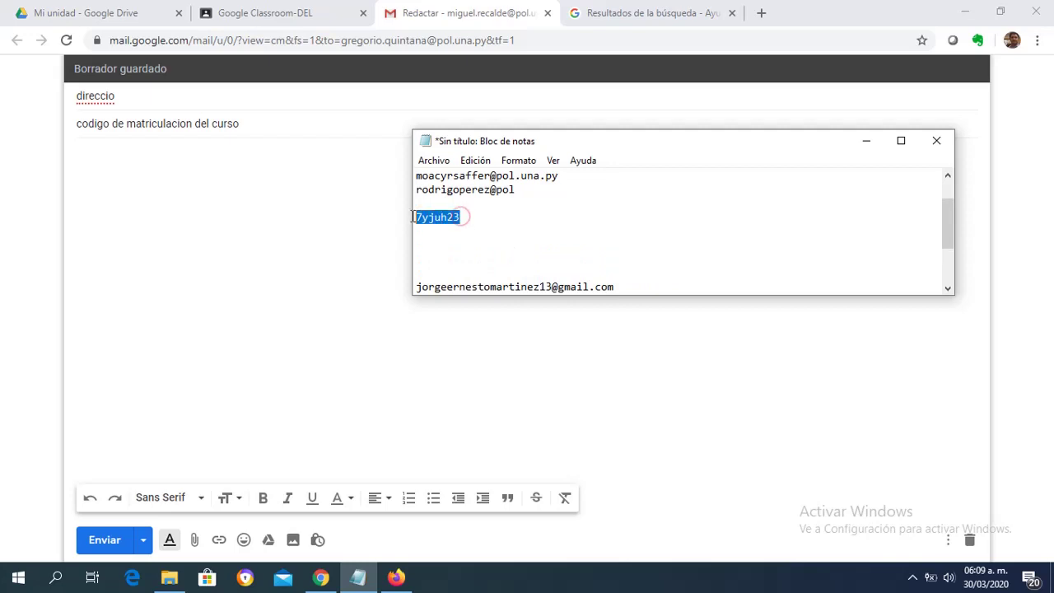
{"action": "key", "text": "ctrl+x"}
{"action": "left_click", "coordinate": [271, 208]}
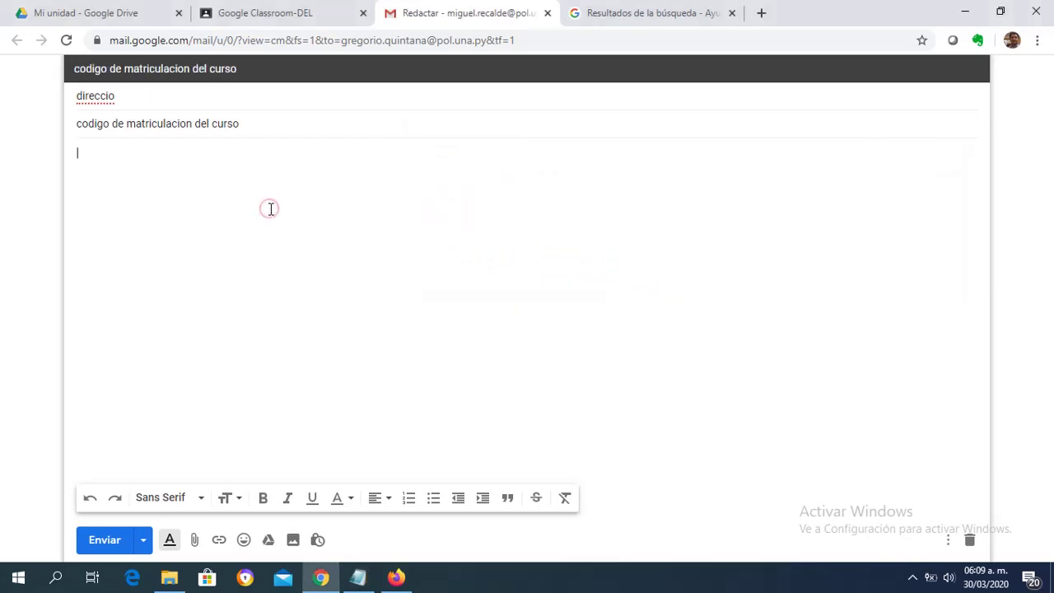
{"action": "key", "text": "ctrl+v"}
{"action": "left_click", "coordinate": [210, 102]}
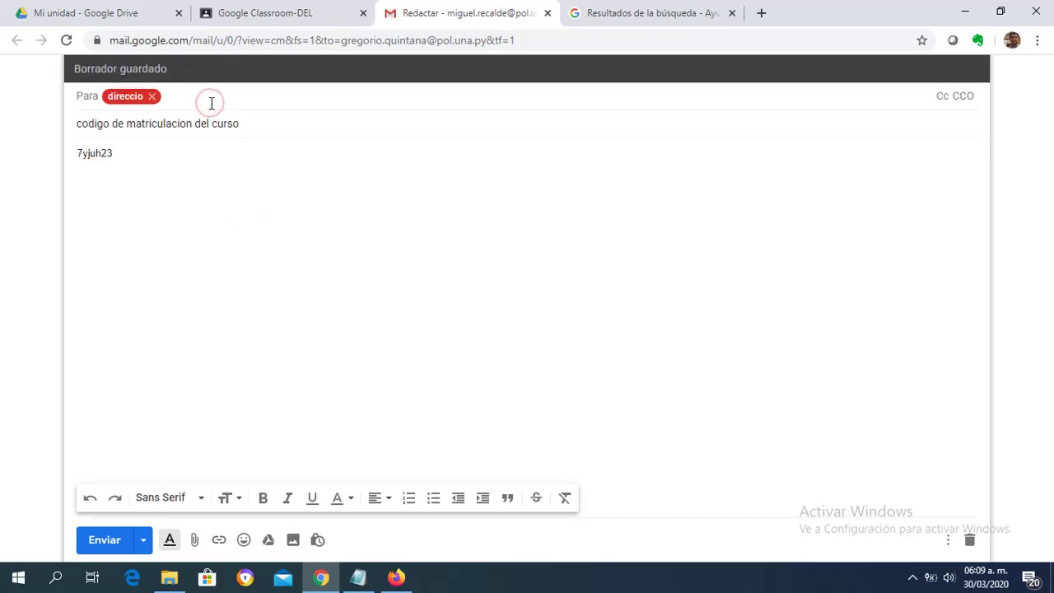
{"action": "left_click", "coordinate": [257, 123]}
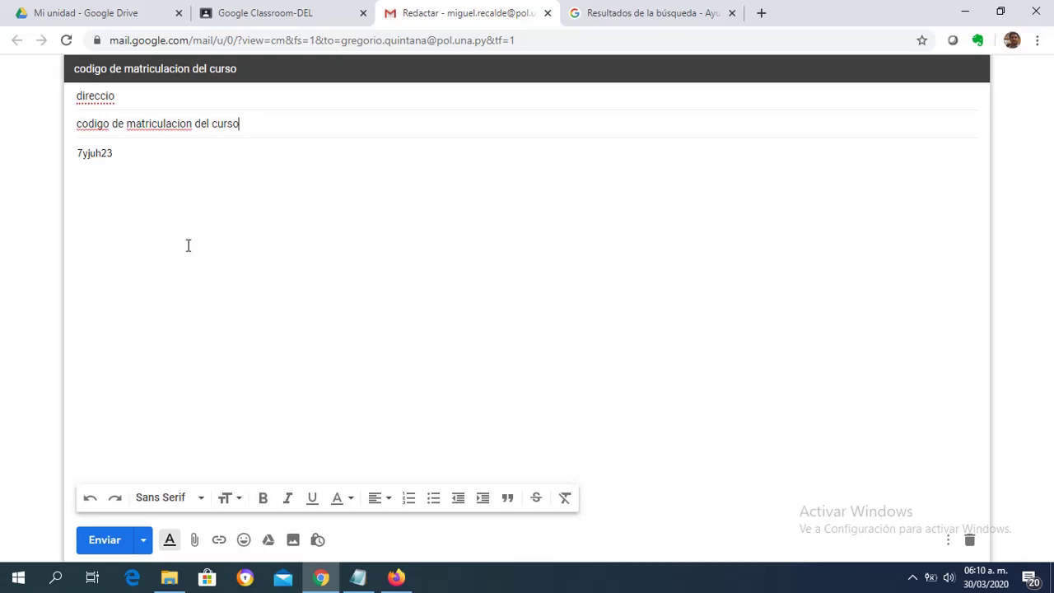
Return to the Classroom class and view the People page with both teachers and invited students.
{"action": "left_click", "coordinate": [284, 14]}
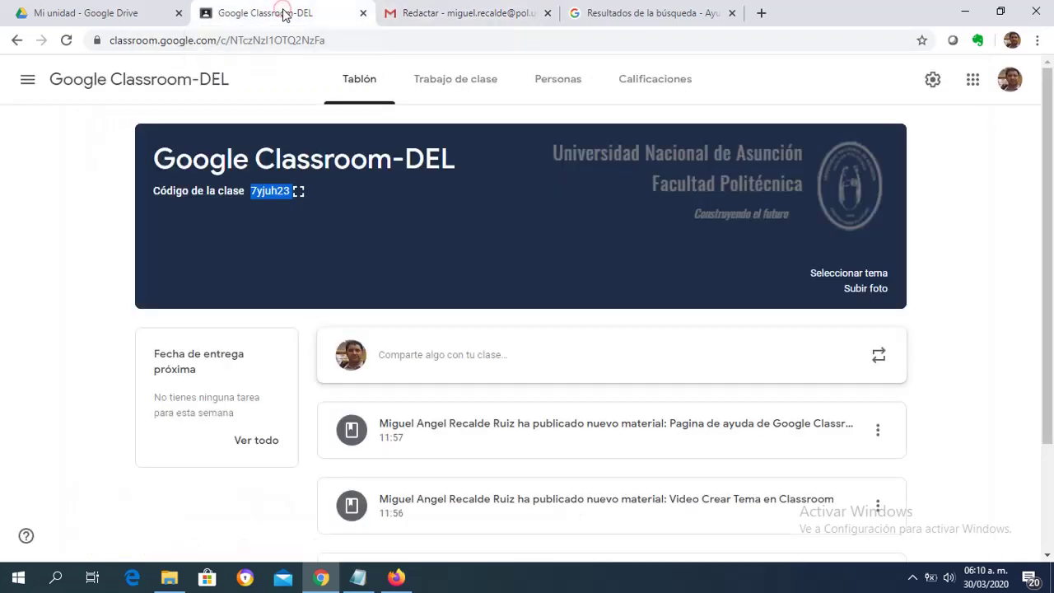
{"action": "left_click", "coordinate": [544, 85]}
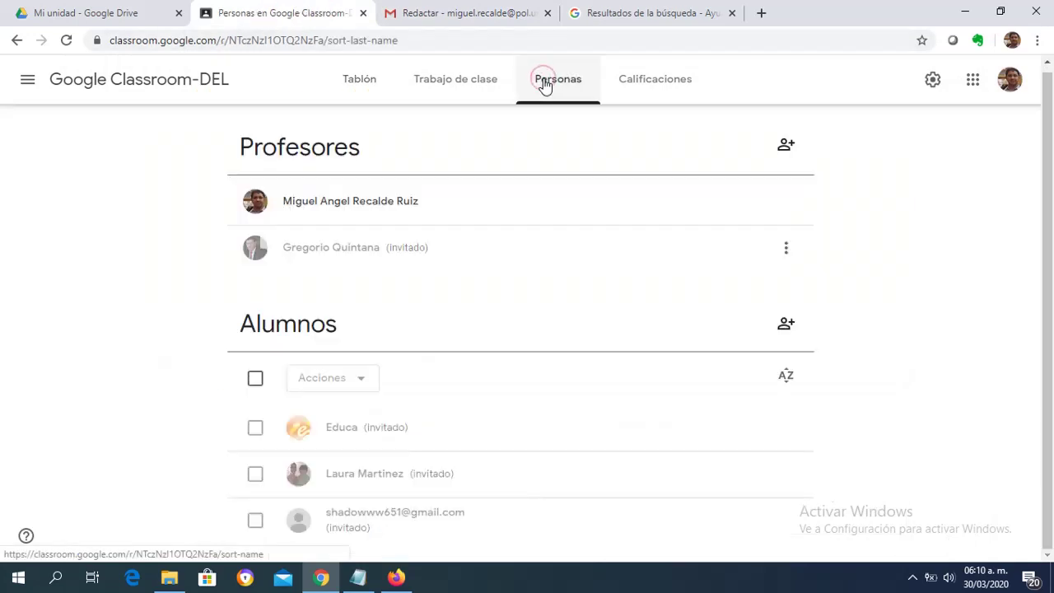